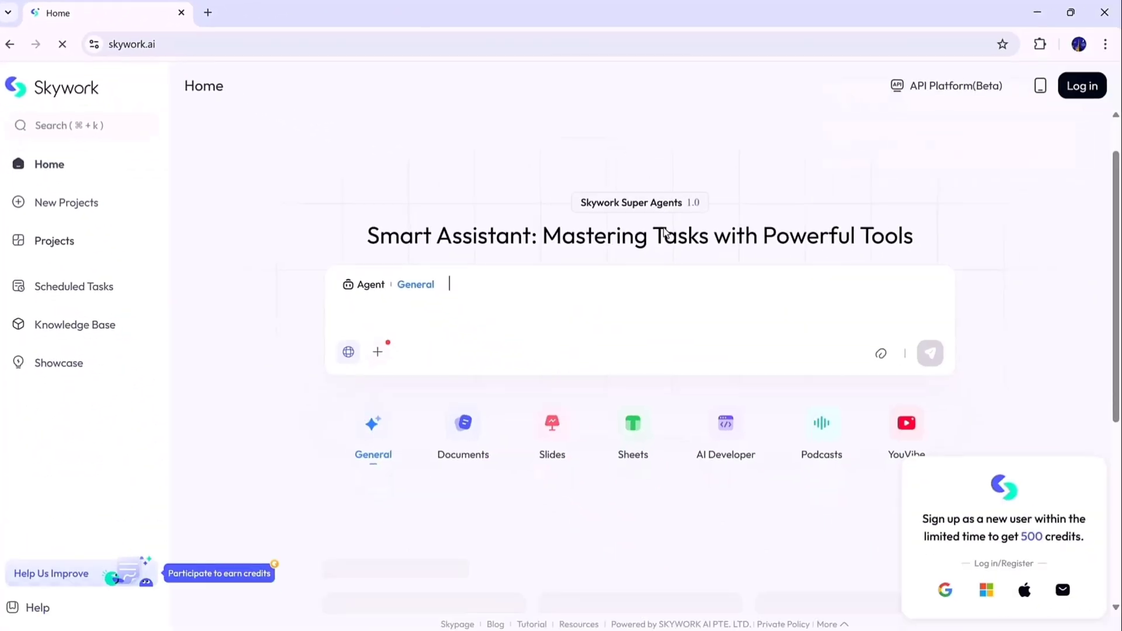
# Browse the General Case Gallery below the prompt box, then return to the top.
pyautogui.scroll(-5, 665, 232)
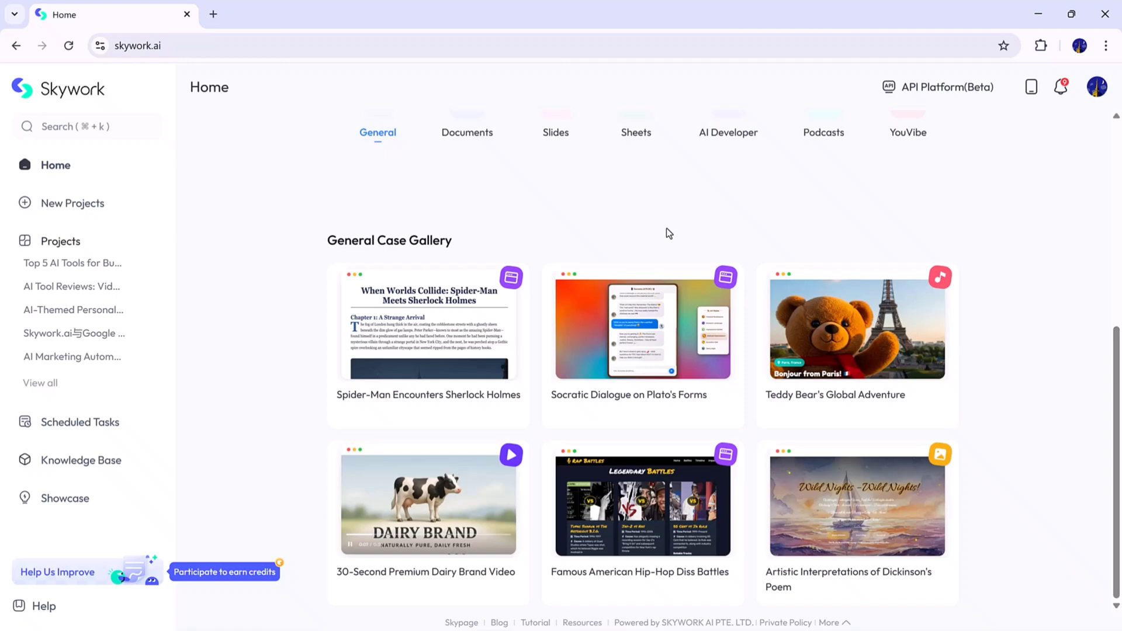
pyautogui.scroll(5, 669, 234)
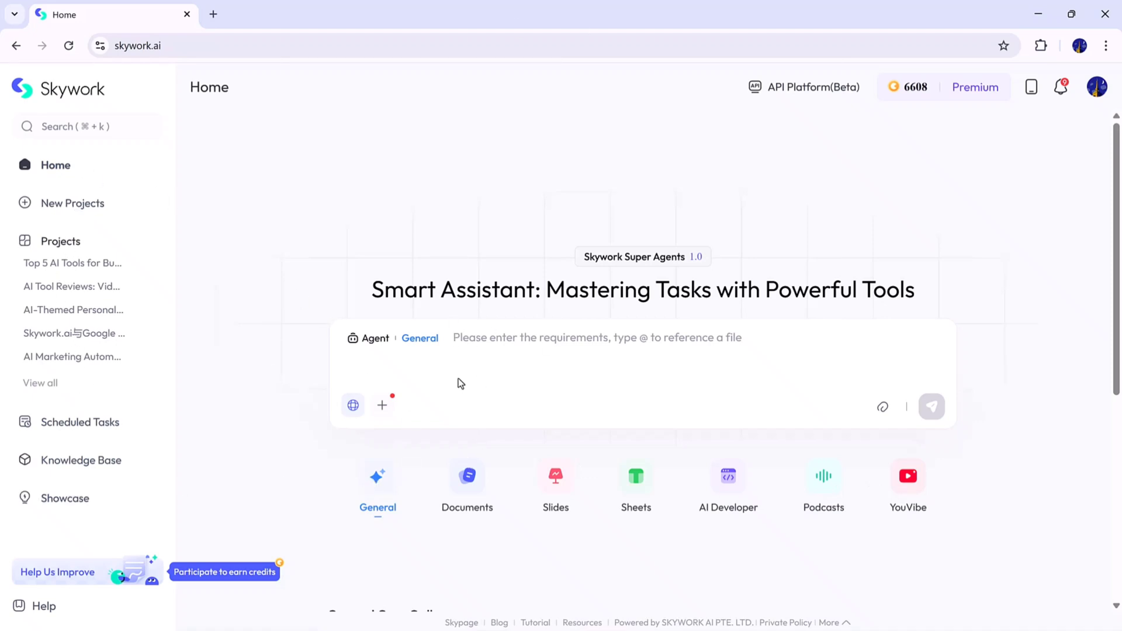
# Paste the 7-day AI-tools YouTube content plan request and check the web search and credit options.
pyautogui.rightClick(585, 334)
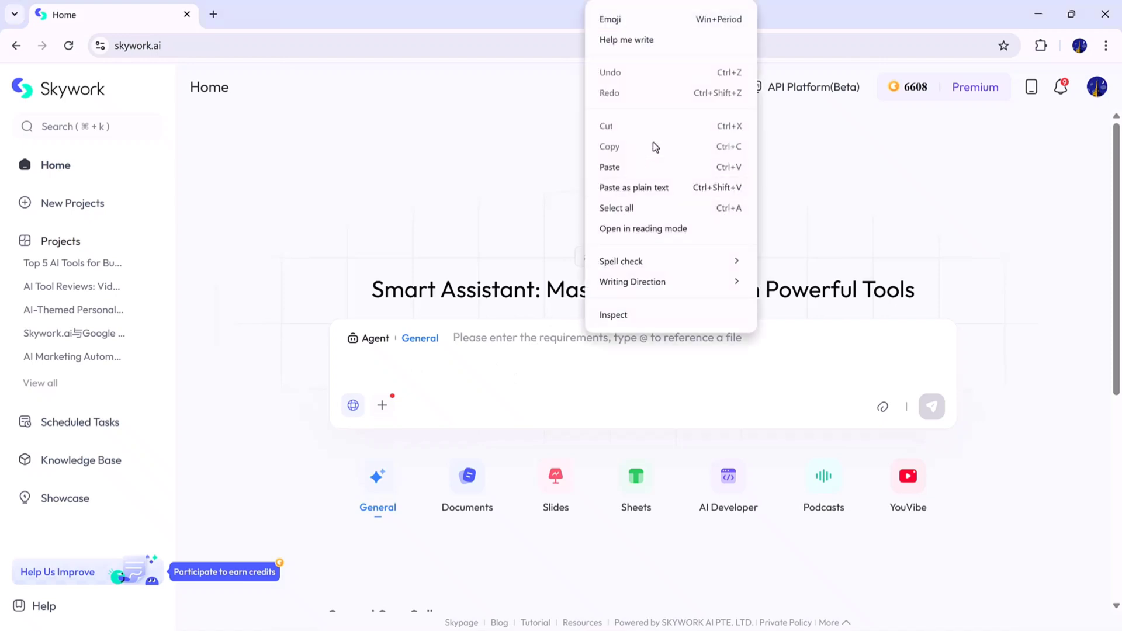
pyautogui.click(660, 166)
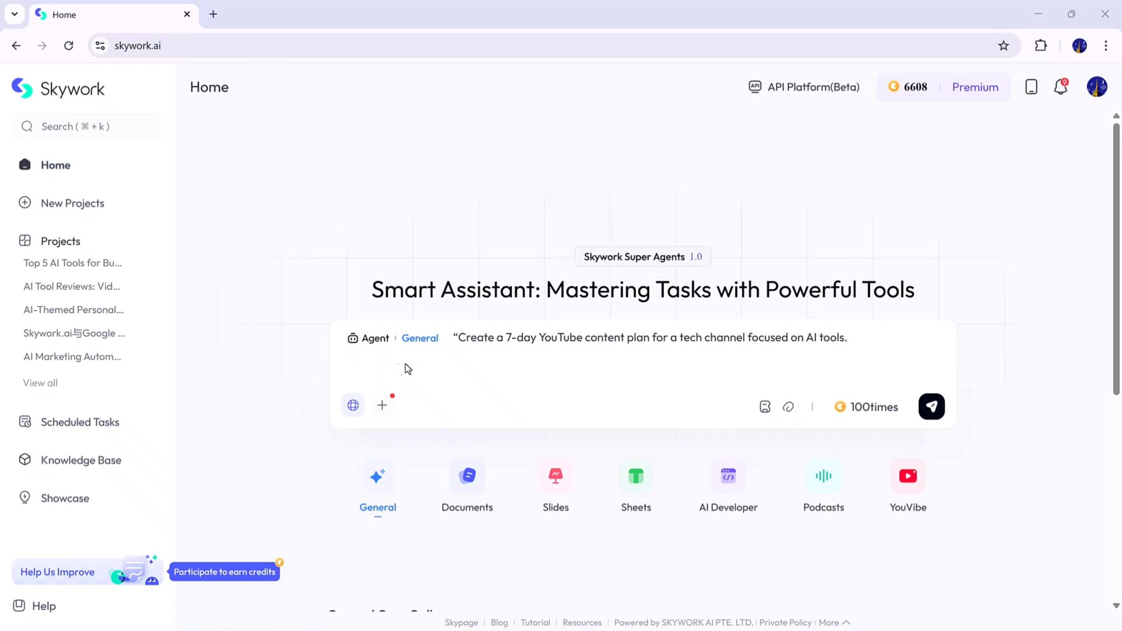
pyautogui.click(353, 406)
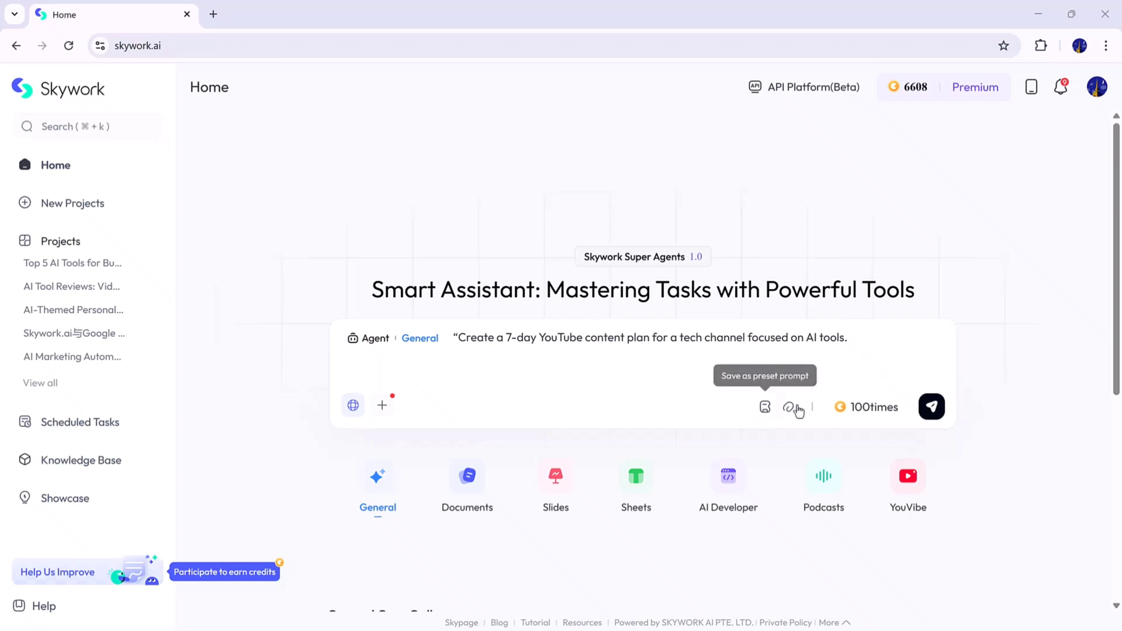
pyautogui.moveTo(865, 416)
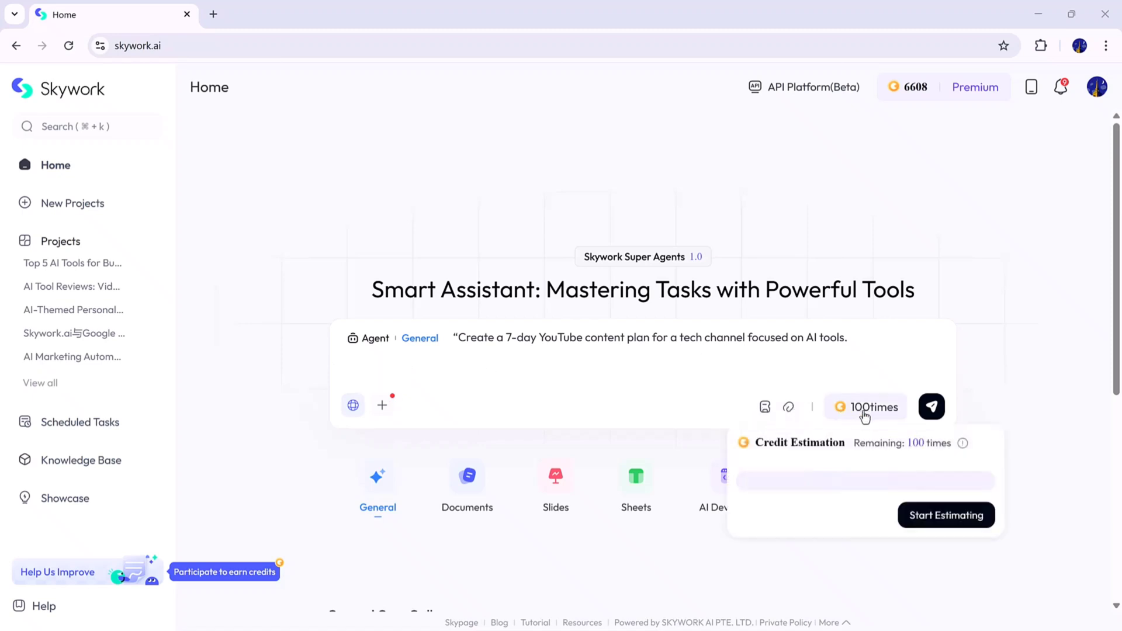
# Submit the content plan request and have the agent generate the full 7-day plan.
pyautogui.click(931, 412)
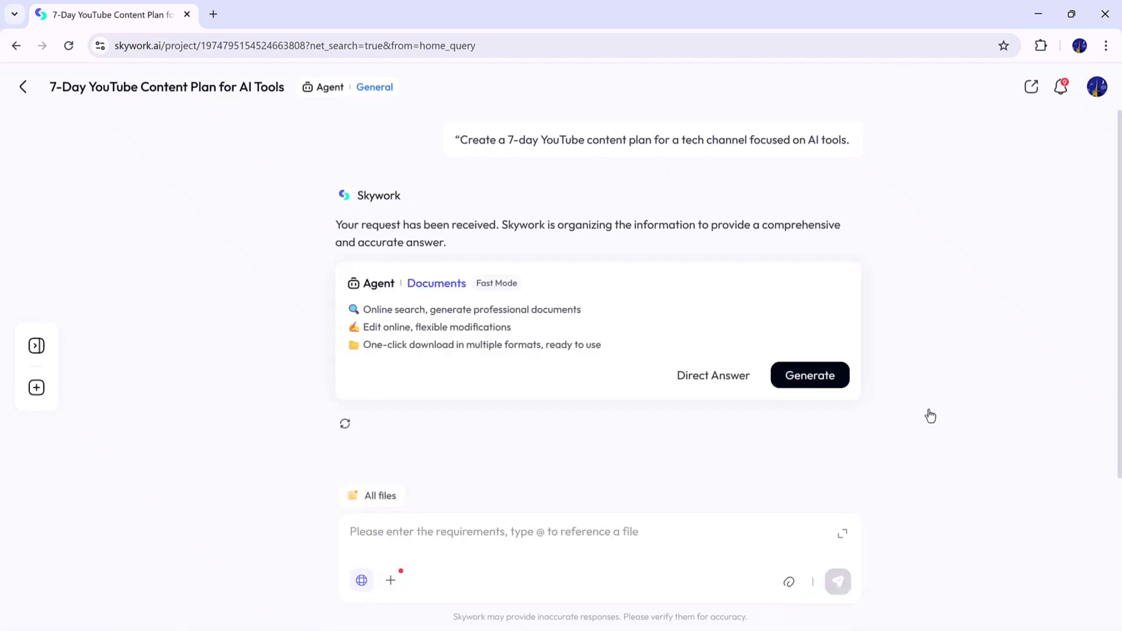
pyautogui.click(836, 380)
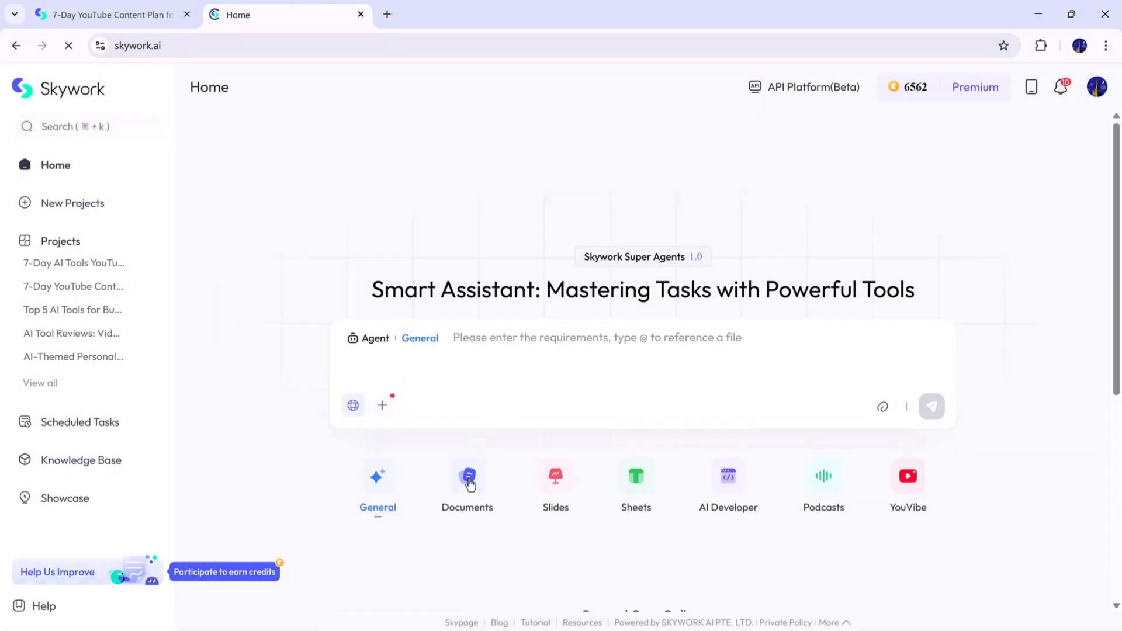
# In Documents mode, paste the 'How DeepResearch AI is Changing Business Intelligence' blog request and check research modes.
pyautogui.click(468, 479)
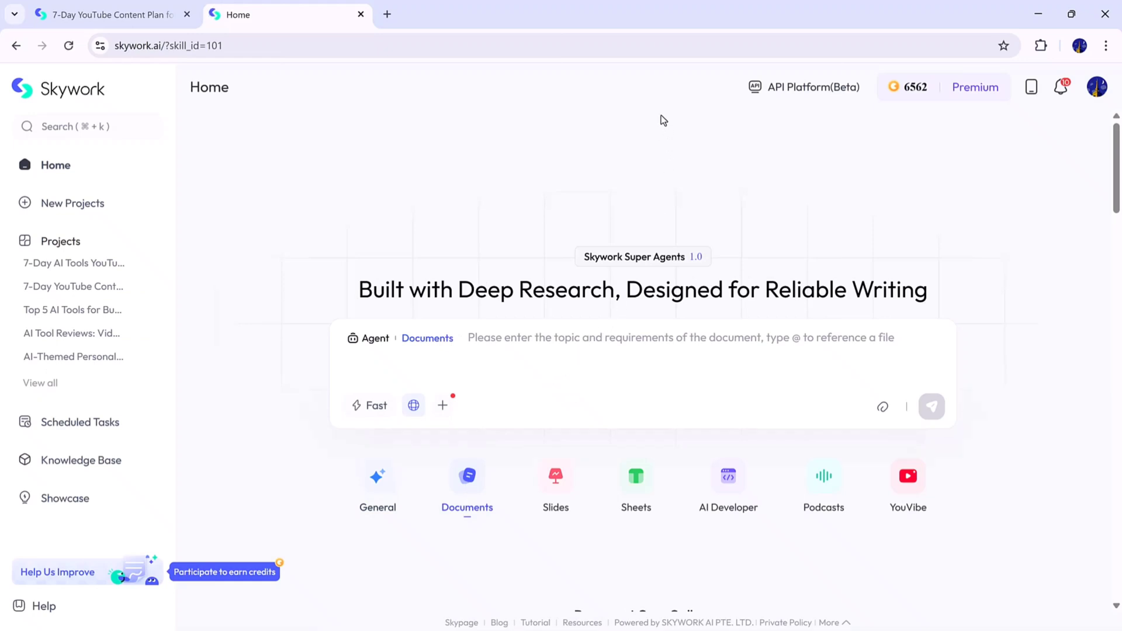
pyautogui.rightClick(507, 341)
pyautogui.click(576, 174)
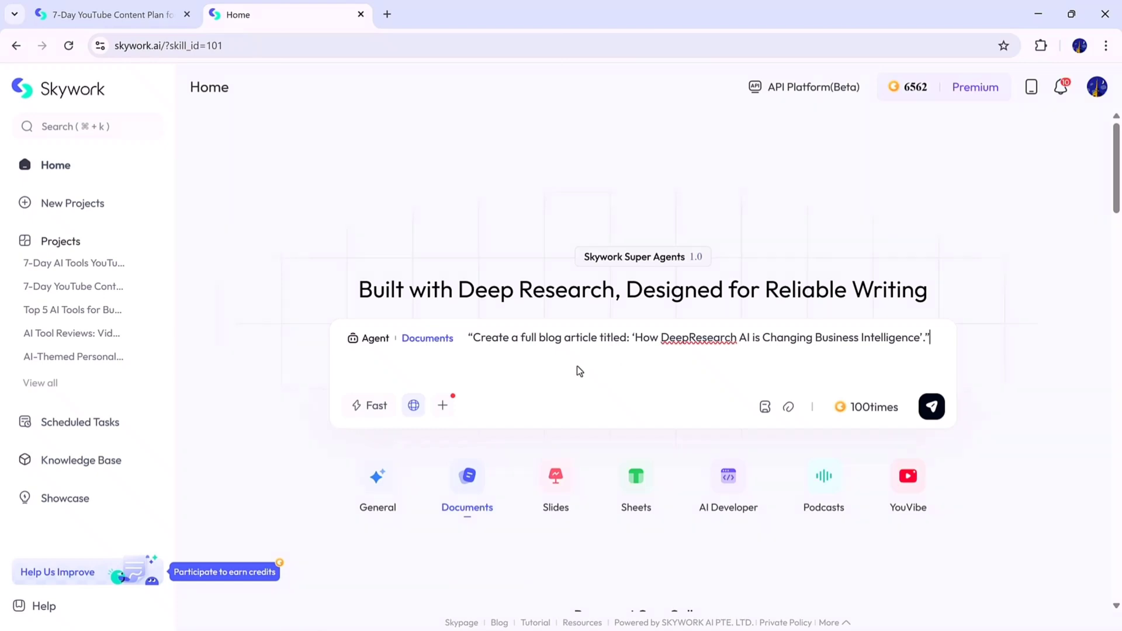
pyautogui.click(374, 407)
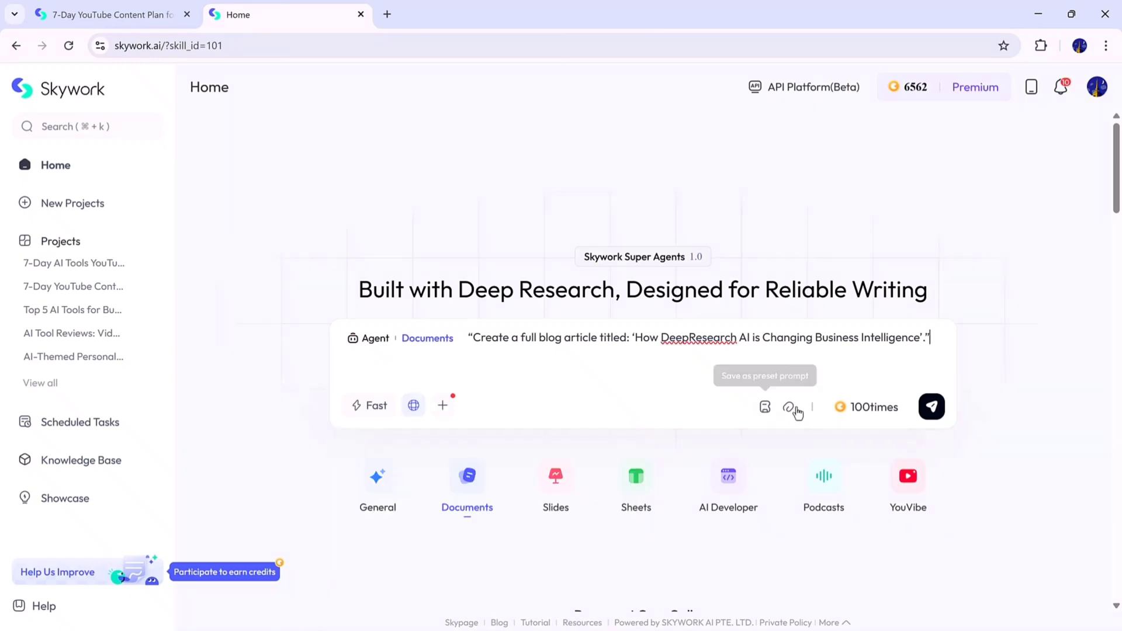
# Submit the DeepResearch AI blog article request and let the Documents agent write it.
pyautogui.click(932, 406)
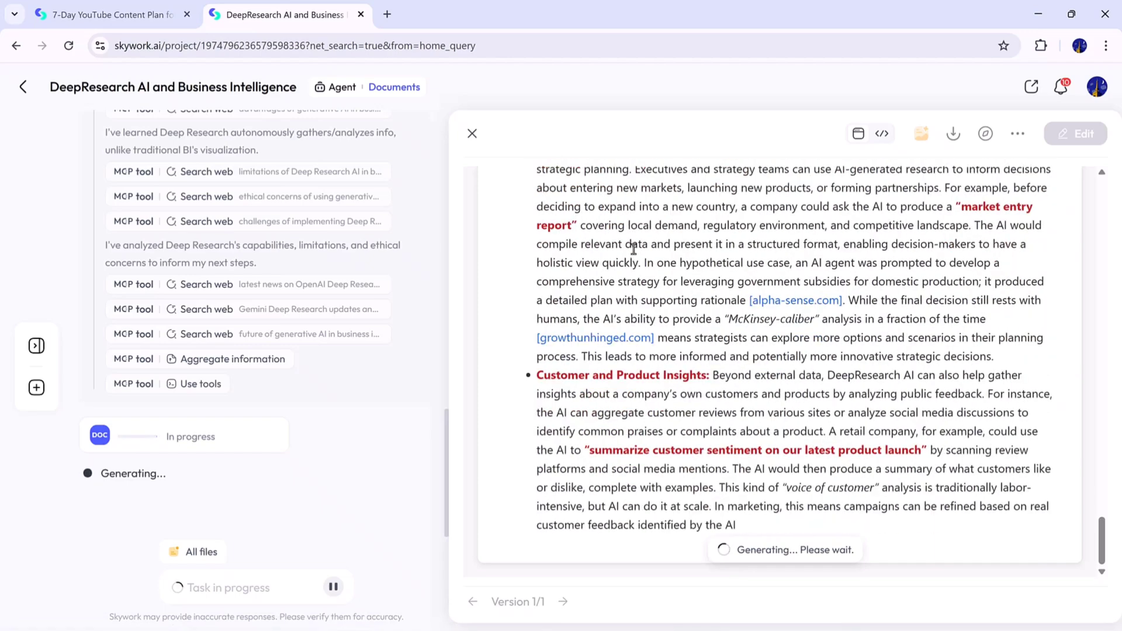
pyautogui.scroll(10, 369, 387)
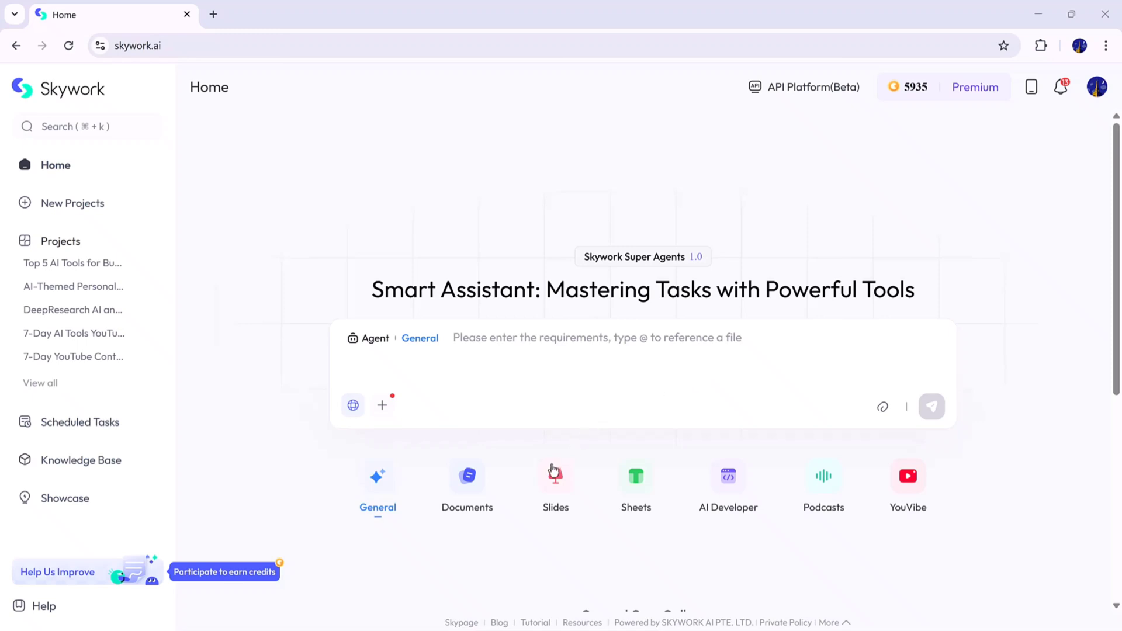
# In Slides mode, paste the 10-slide 'Future of AI Agents in Workplace Automation' request.
pyautogui.click(566, 479)
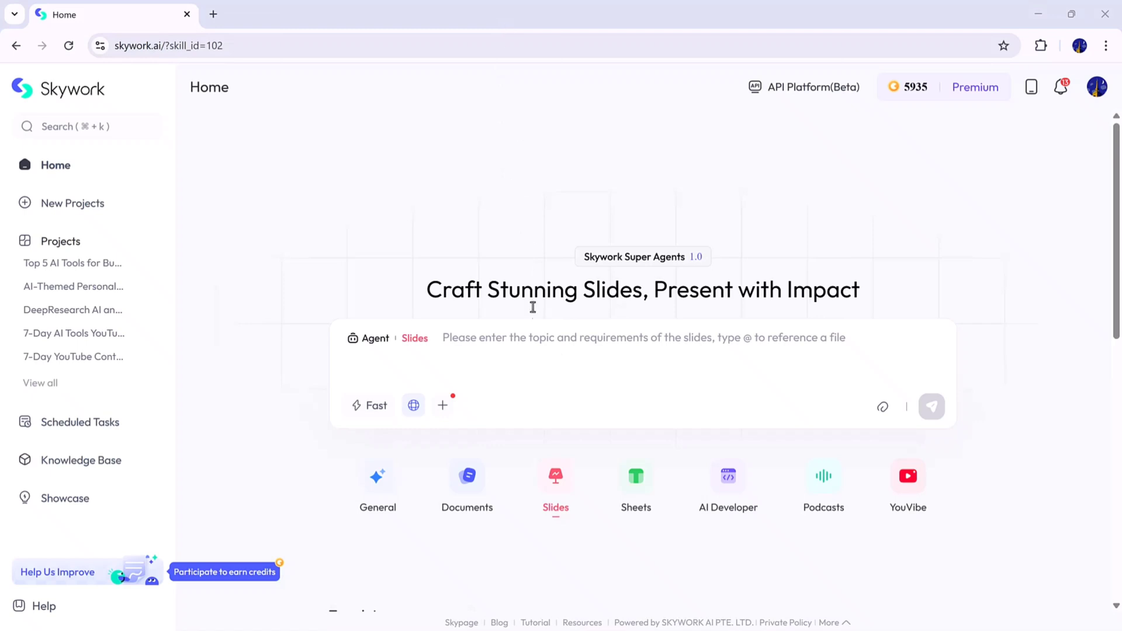
pyautogui.rightClick(506, 347)
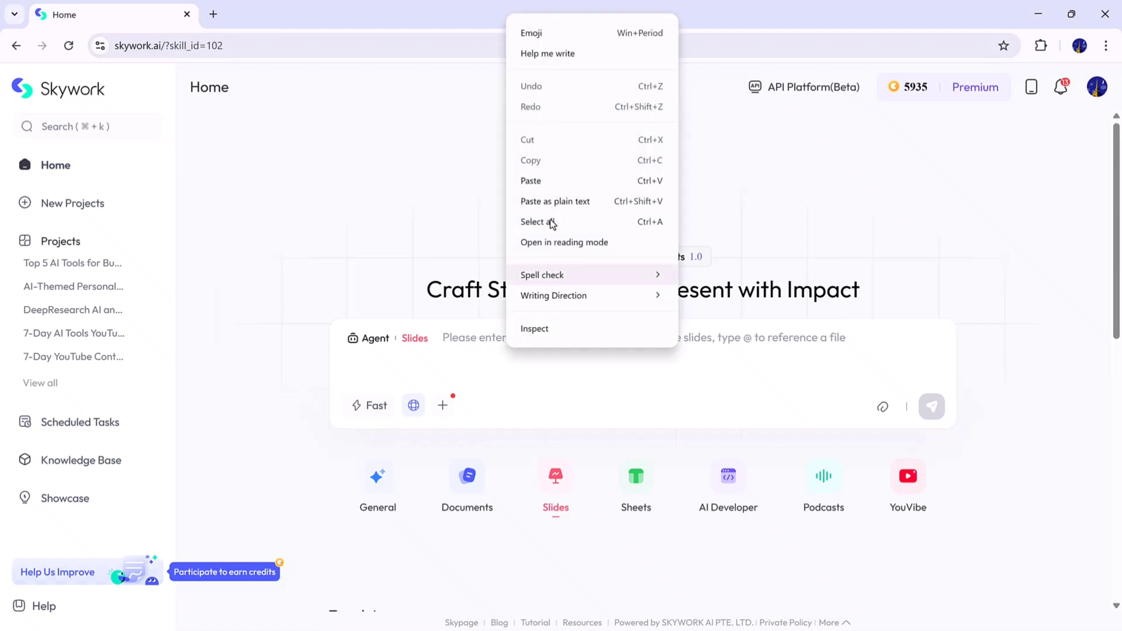
pyautogui.click(562, 185)
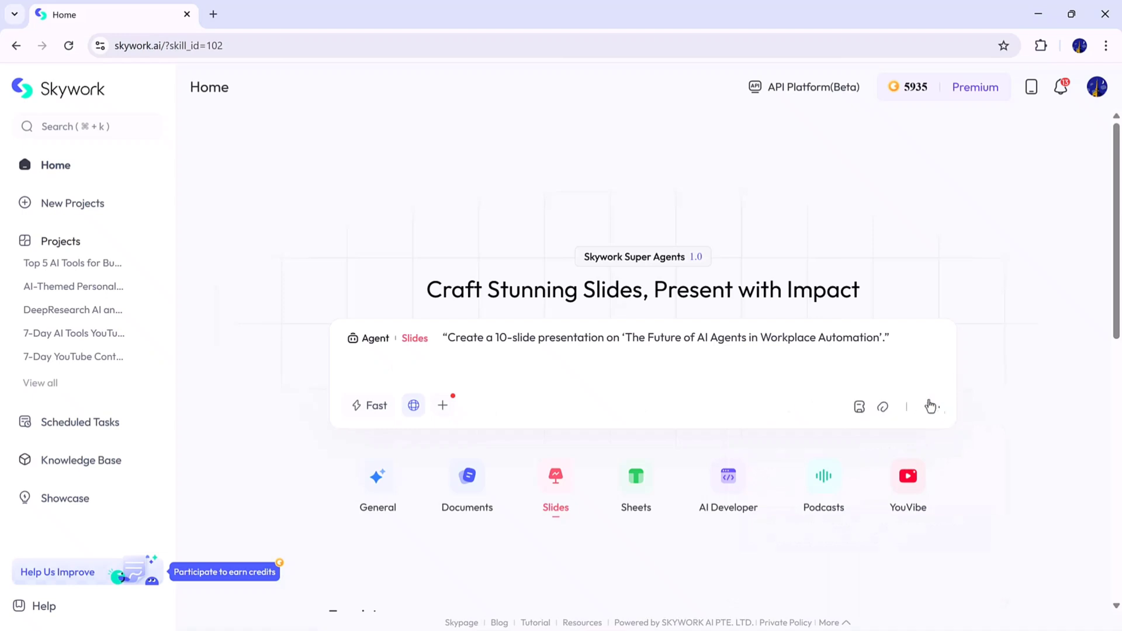
# Submit the presentation request with the Dark page style and preview the generated slides.
pyautogui.click(931, 406)
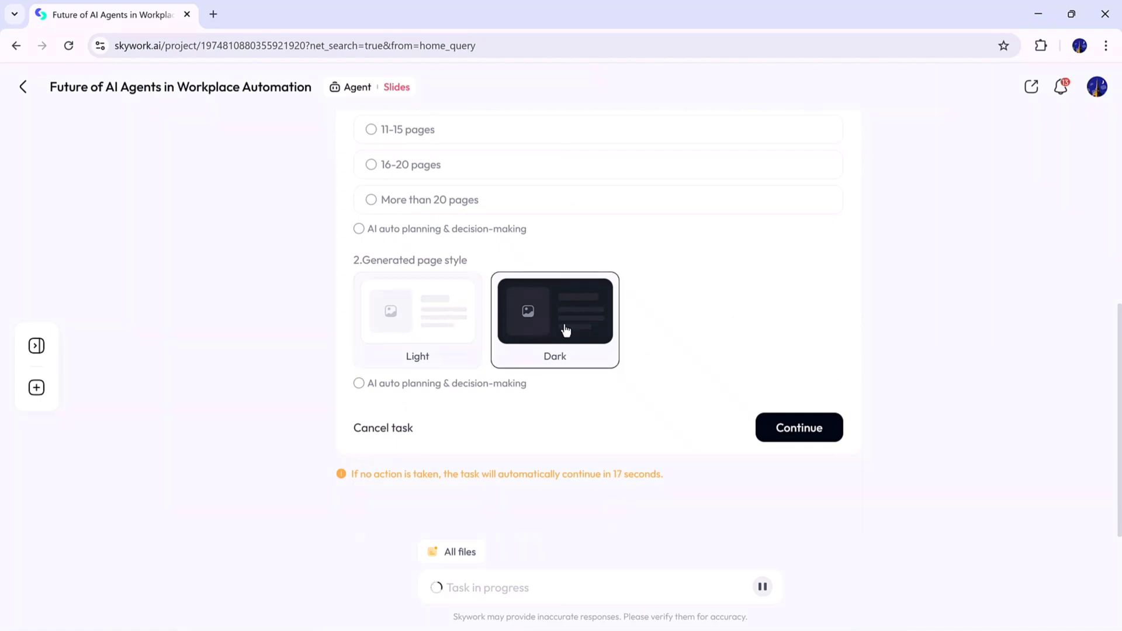
pyautogui.click(802, 427)
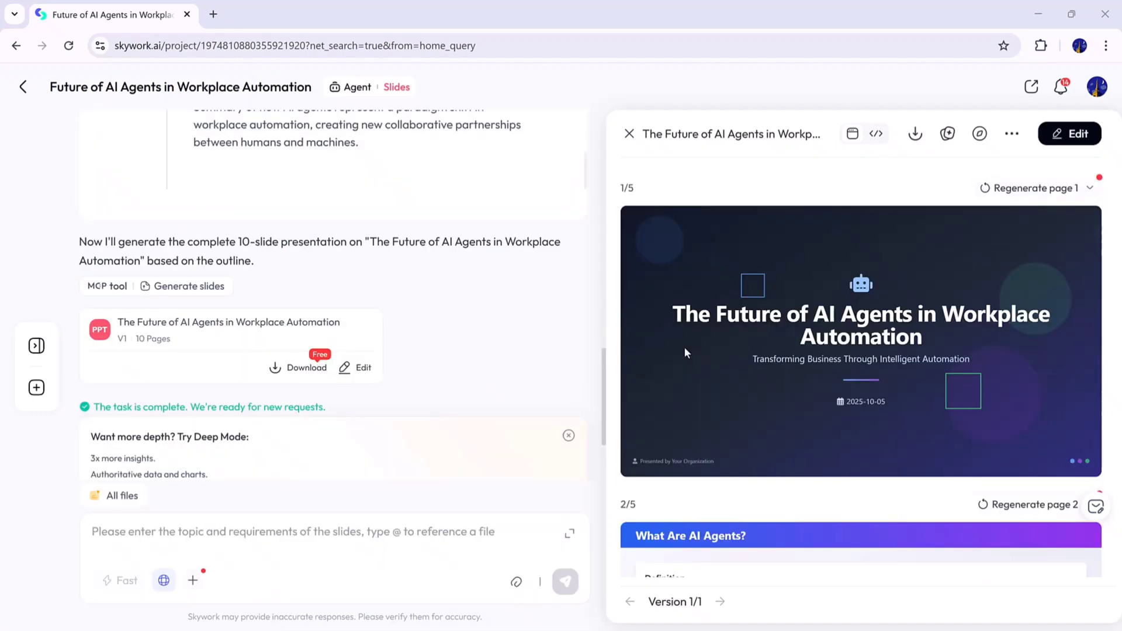
pyautogui.scroll(-6, 685, 349)
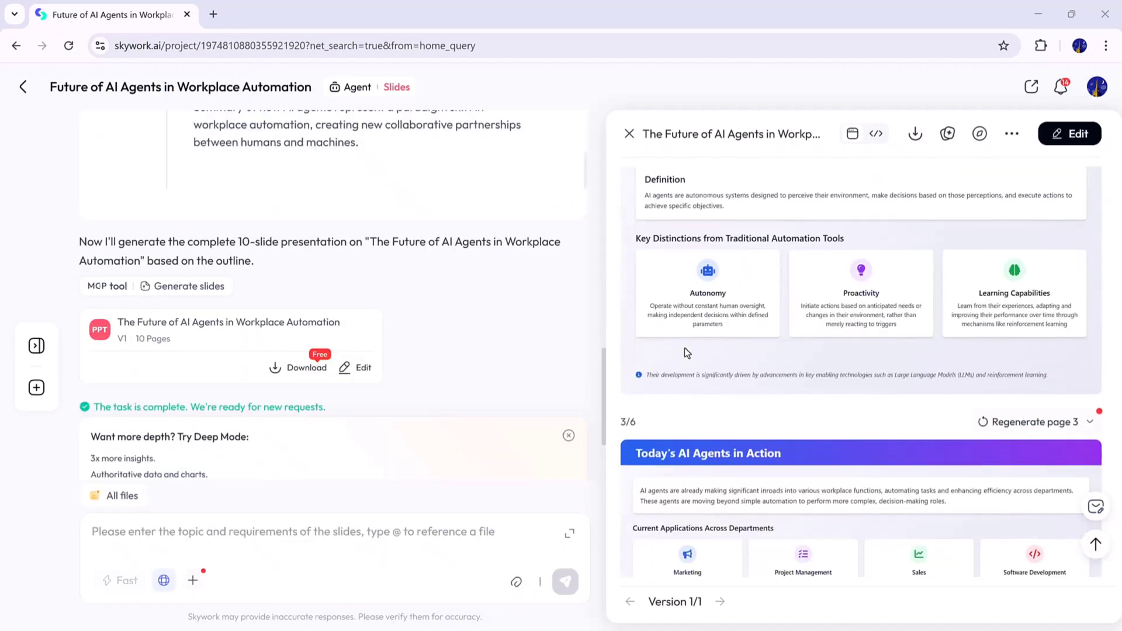
pyautogui.scroll(-10, 685, 348)
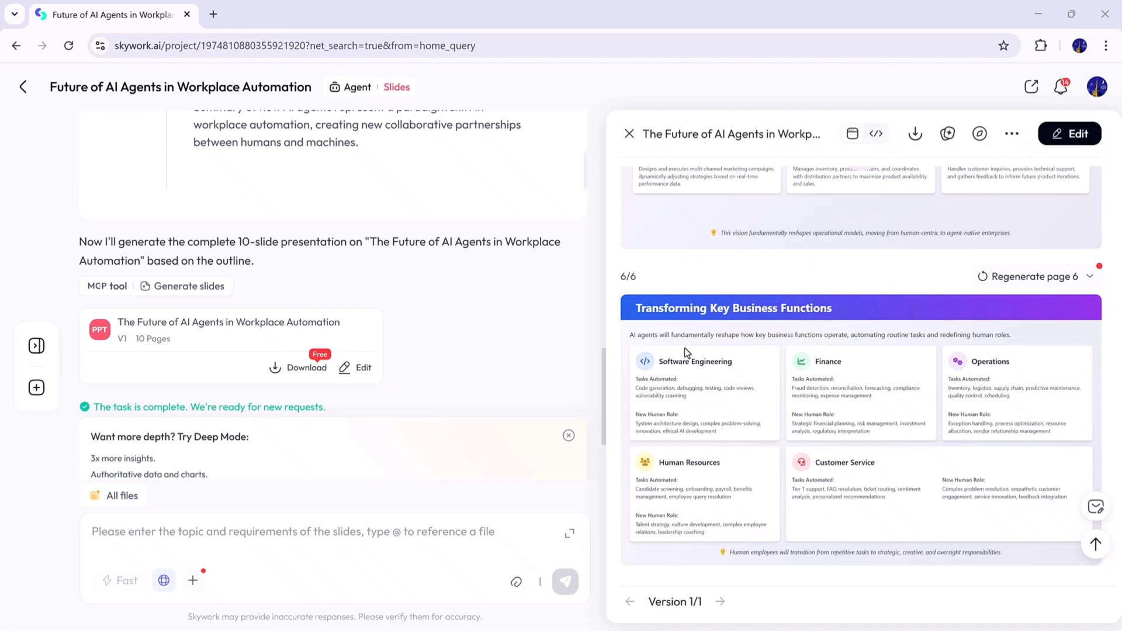
pyautogui.scroll(15, 685, 348)
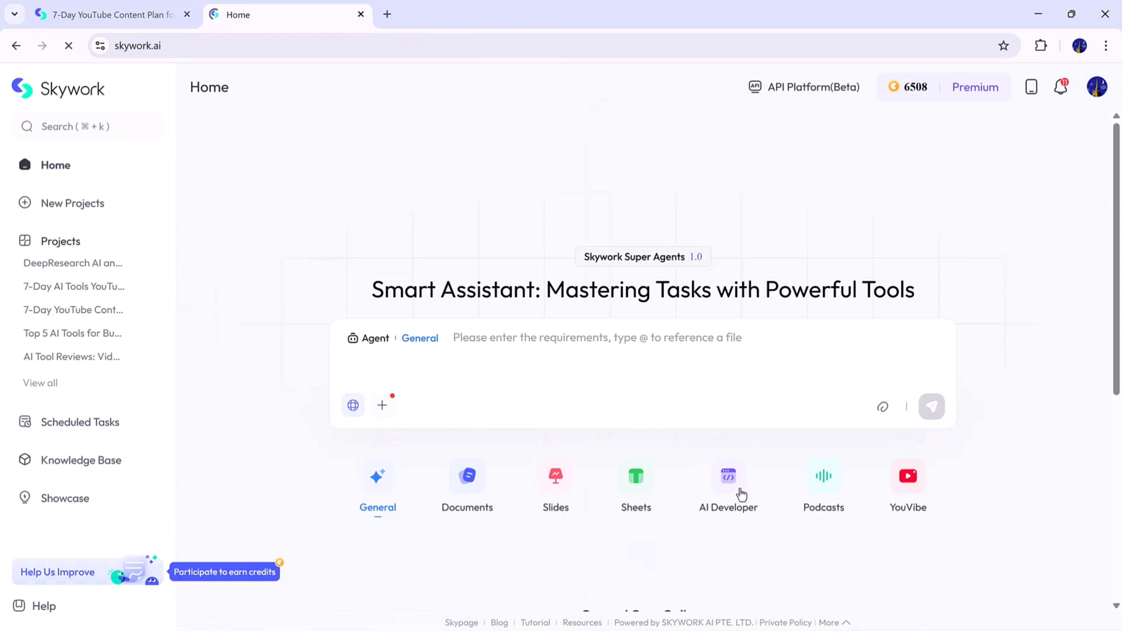
# In AI Developer, paste and submit the AI-themed HTML and Tailwind portfolio website request.
pyautogui.click(729, 487)
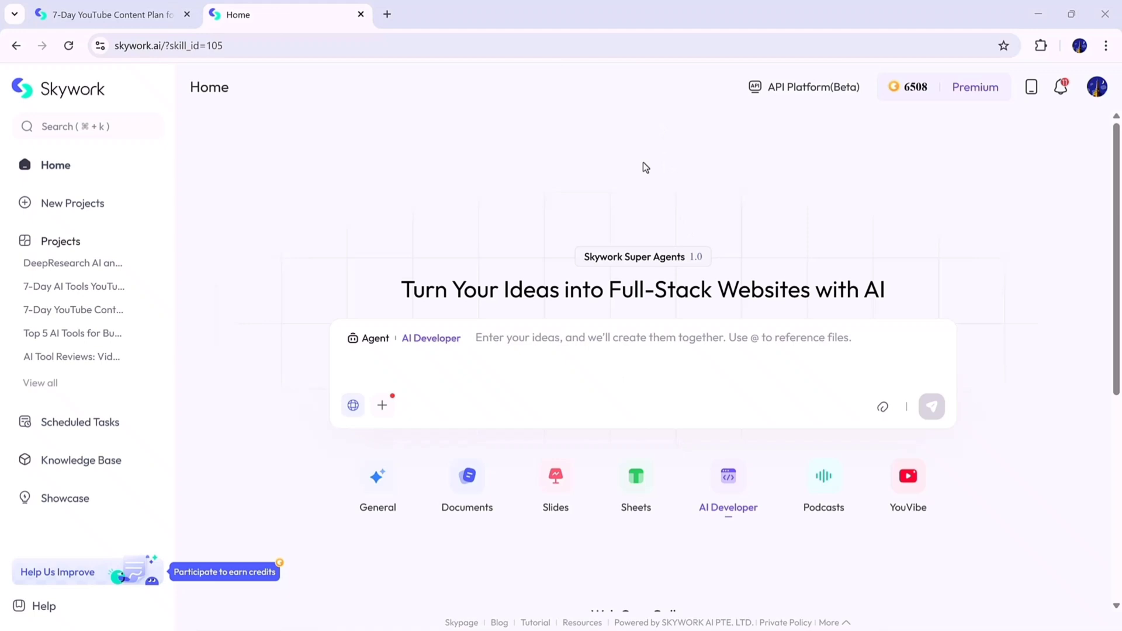
pyautogui.write('Write HTML + Tailwind code for a personal portfolio website with an AI theme."')
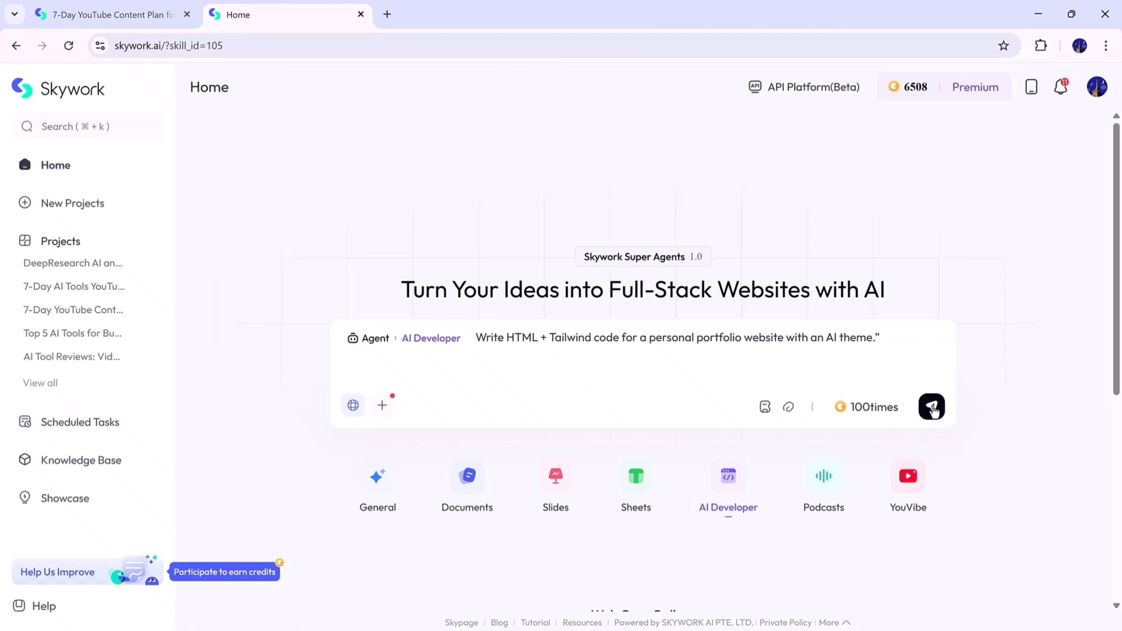
pyautogui.click(932, 407)
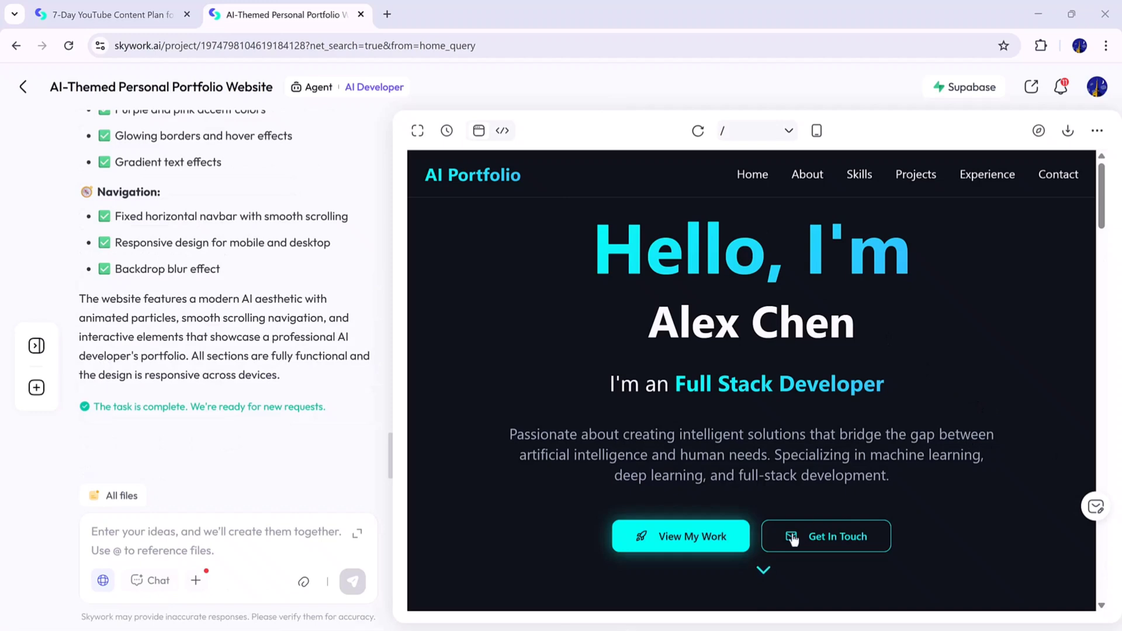
# Scroll through the AI Portfolio website preview from the hero section down to Get In Touch.
pyautogui.scroll(-8, 767, 466)
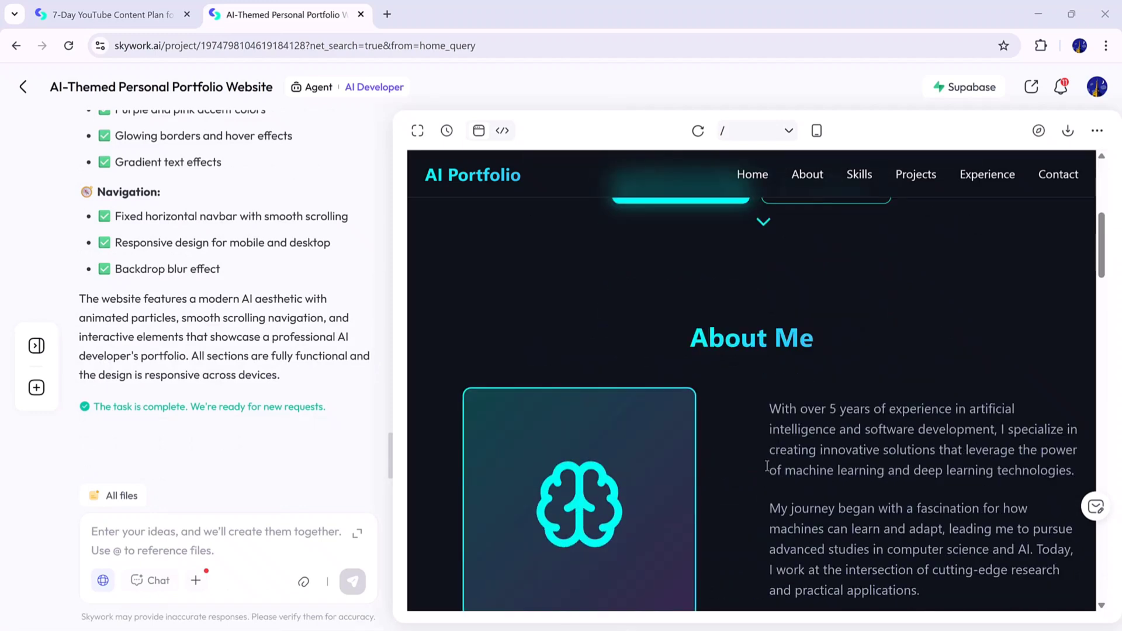
pyautogui.scroll(-5, 767, 465)
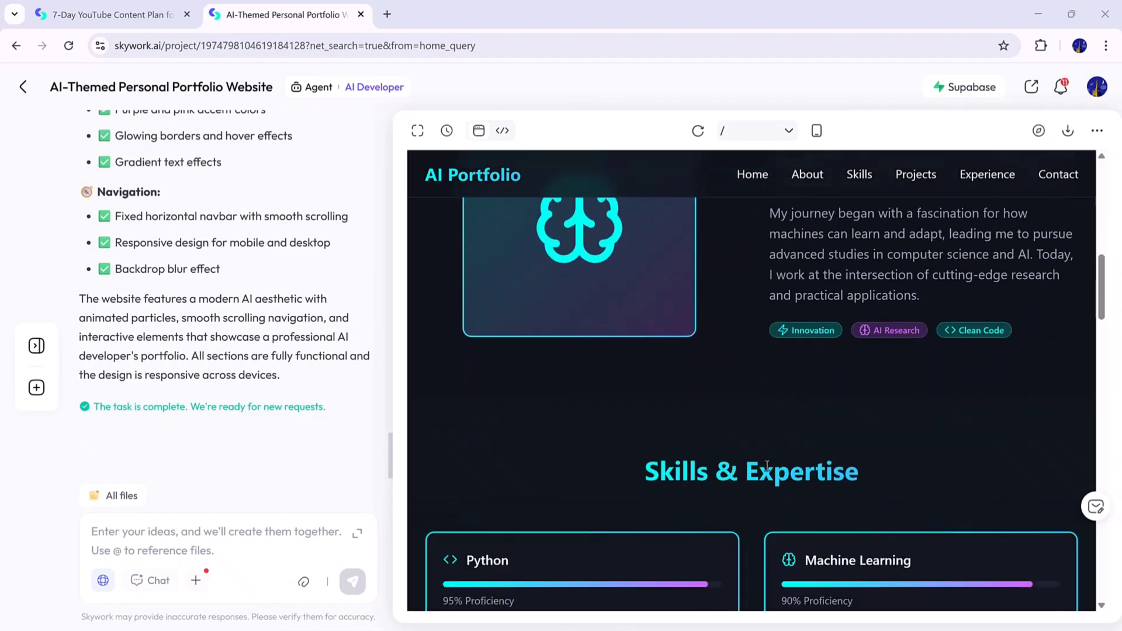
pyautogui.scroll(-6, 766, 466)
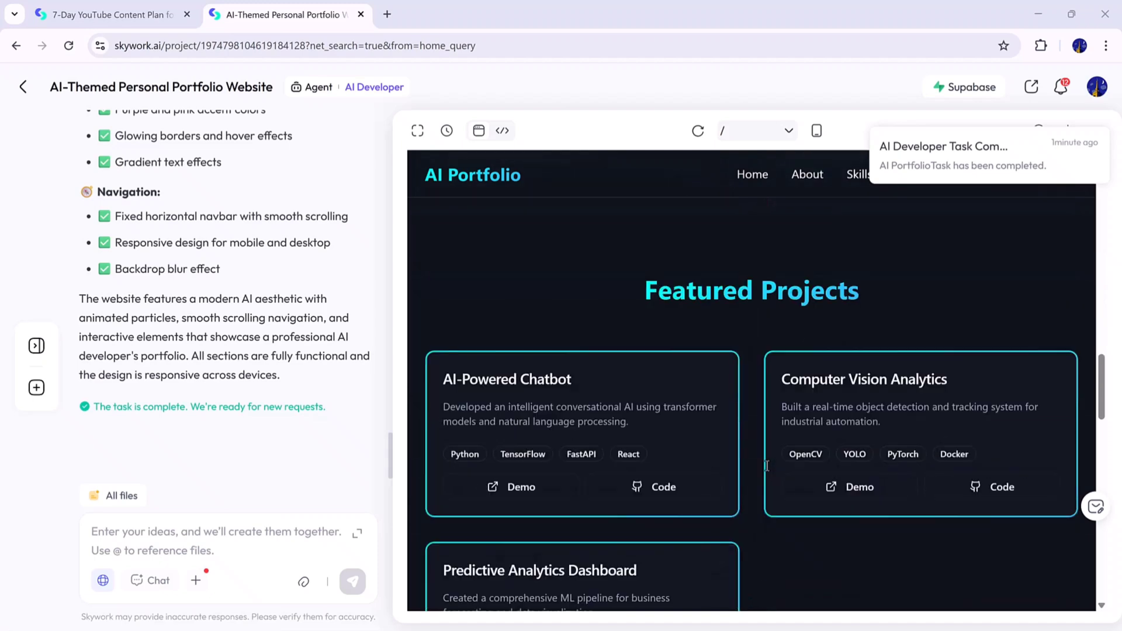
pyautogui.scroll(-6, 767, 466)
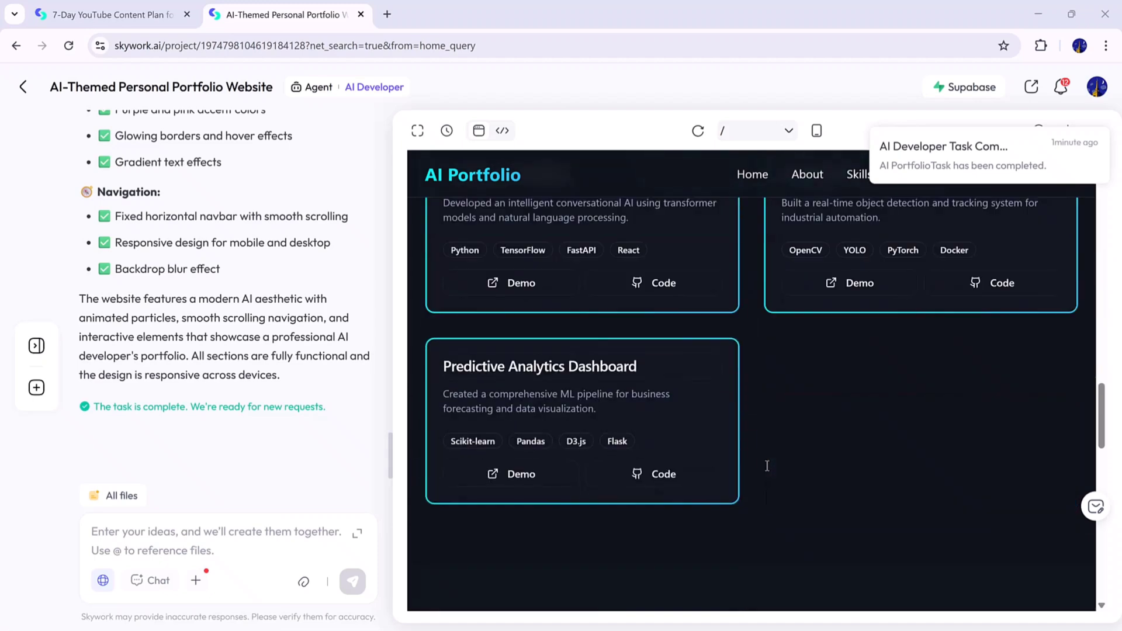
pyautogui.scroll(-8, 767, 466)
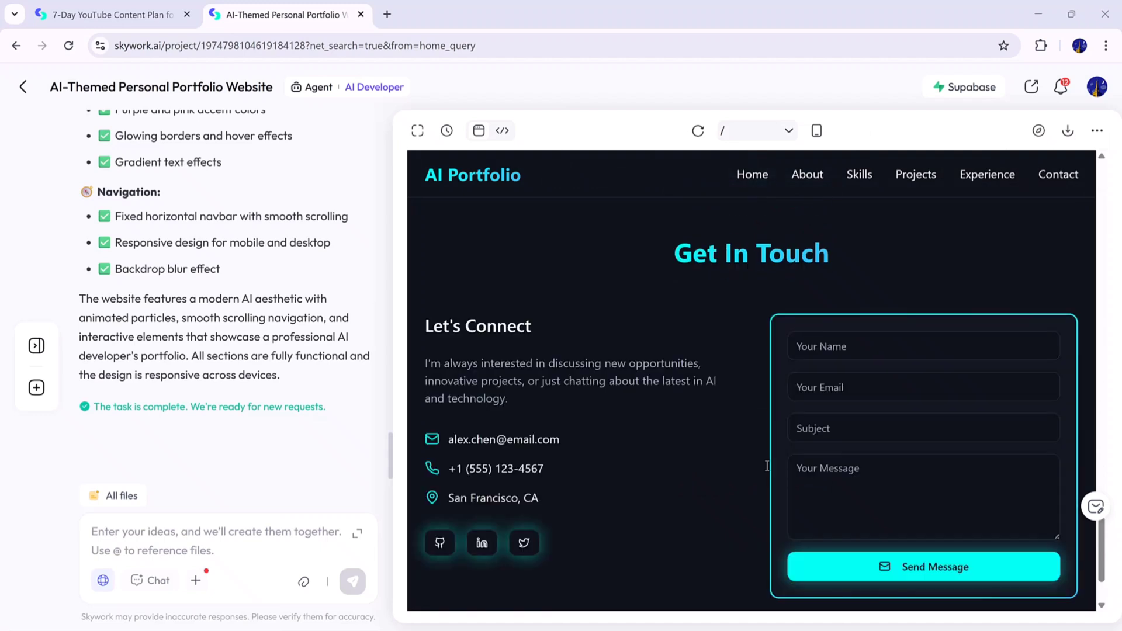
pyautogui.scroll(-3, 767, 465)
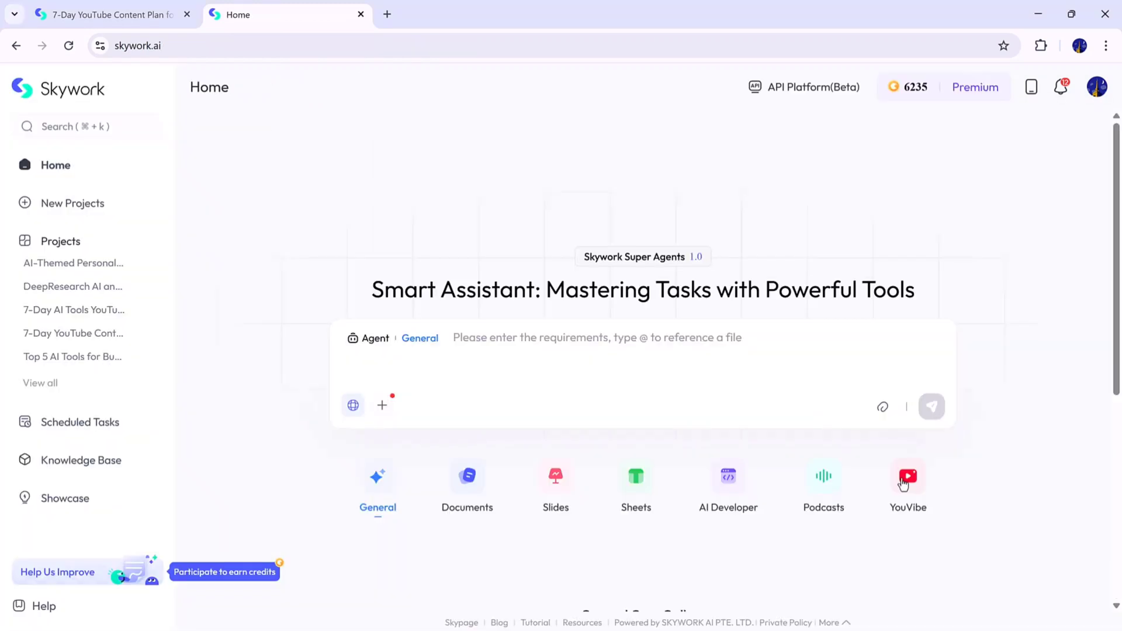
# In YouVibe, paste and submit the 'Top 5 AI Tools for Business Automation 2025' script request.
pyautogui.click(903, 483)
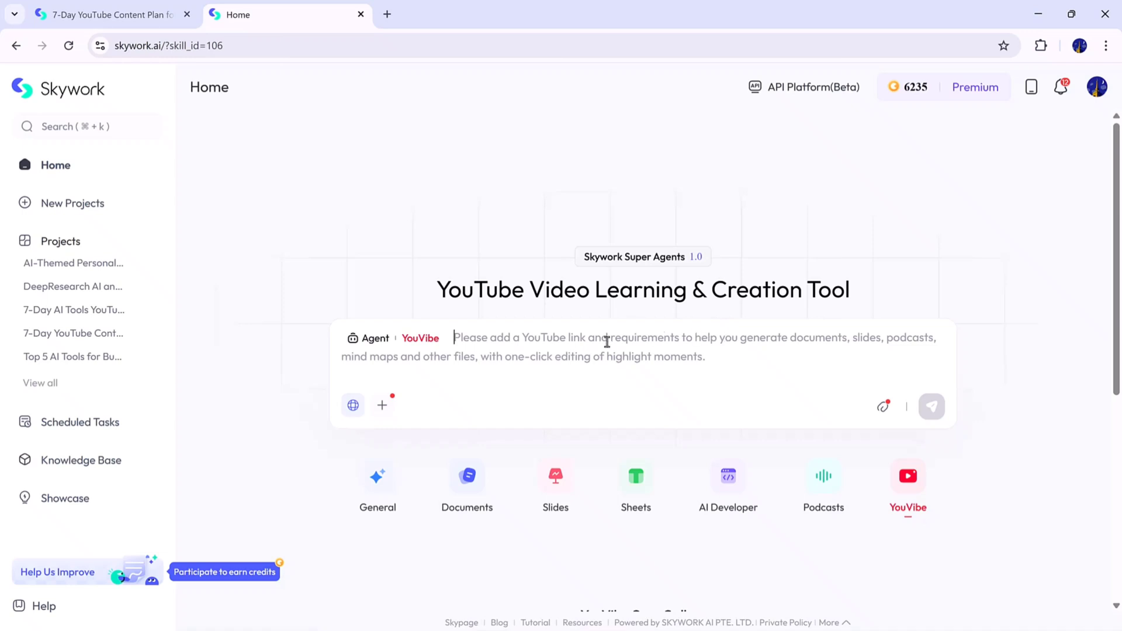
pyautogui.write('Create a complete YouTube video script on ‘Top 5 AI Tools for Business Automation 2025’."')
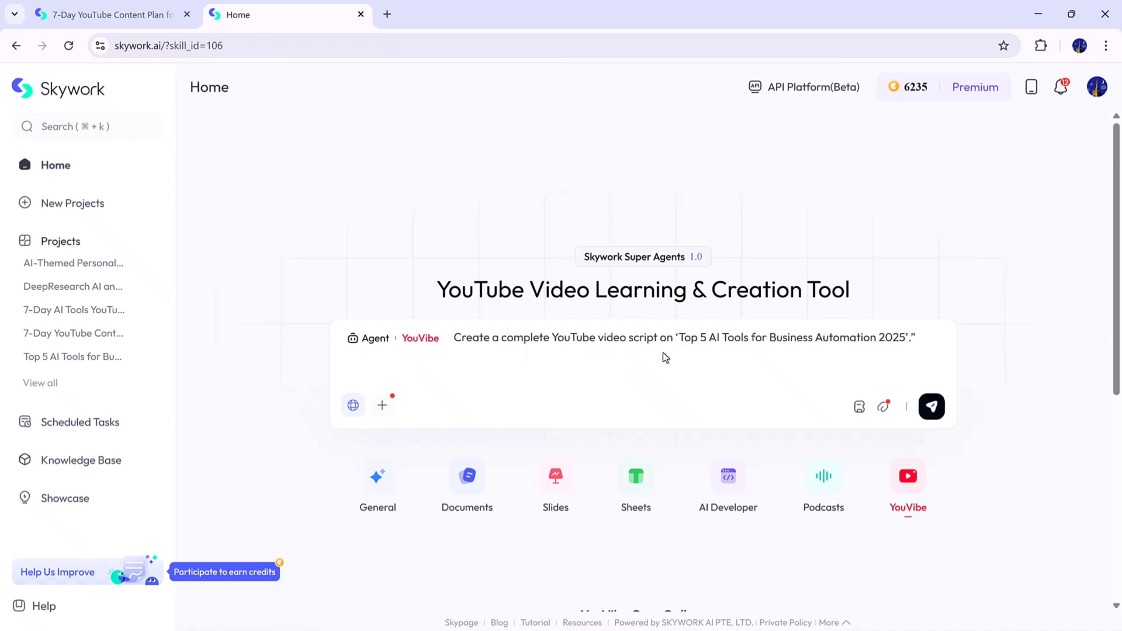
pyautogui.click(923, 407)
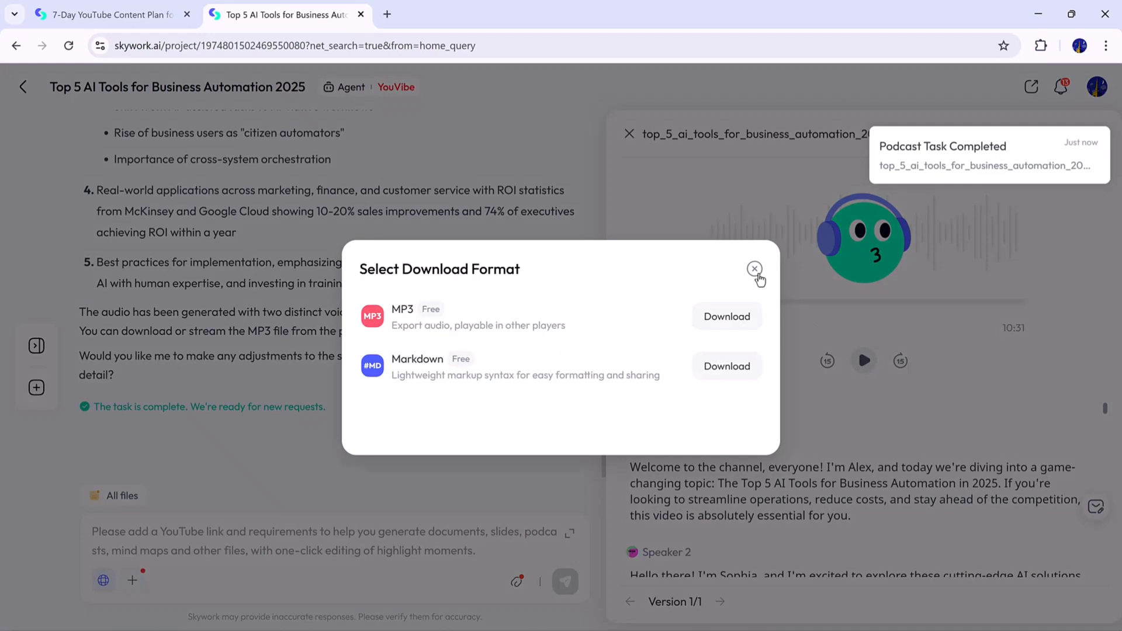
# Dismiss the download format choices and preview the two-speaker podcast, pausing at 00:06.
pyautogui.click(754, 268)
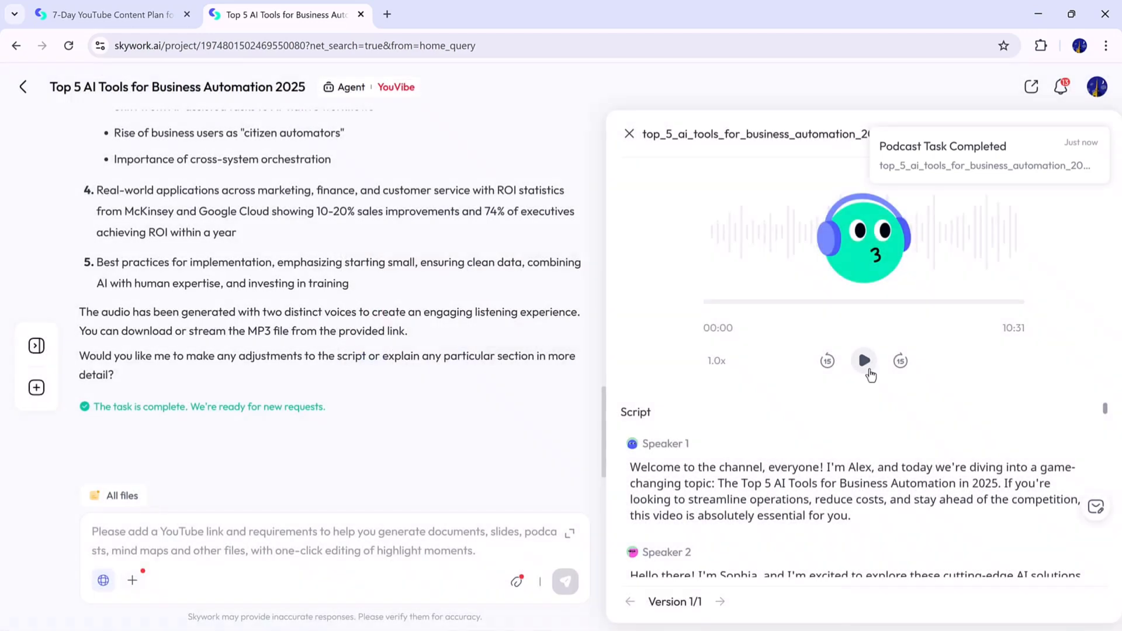
pyautogui.click(865, 361)
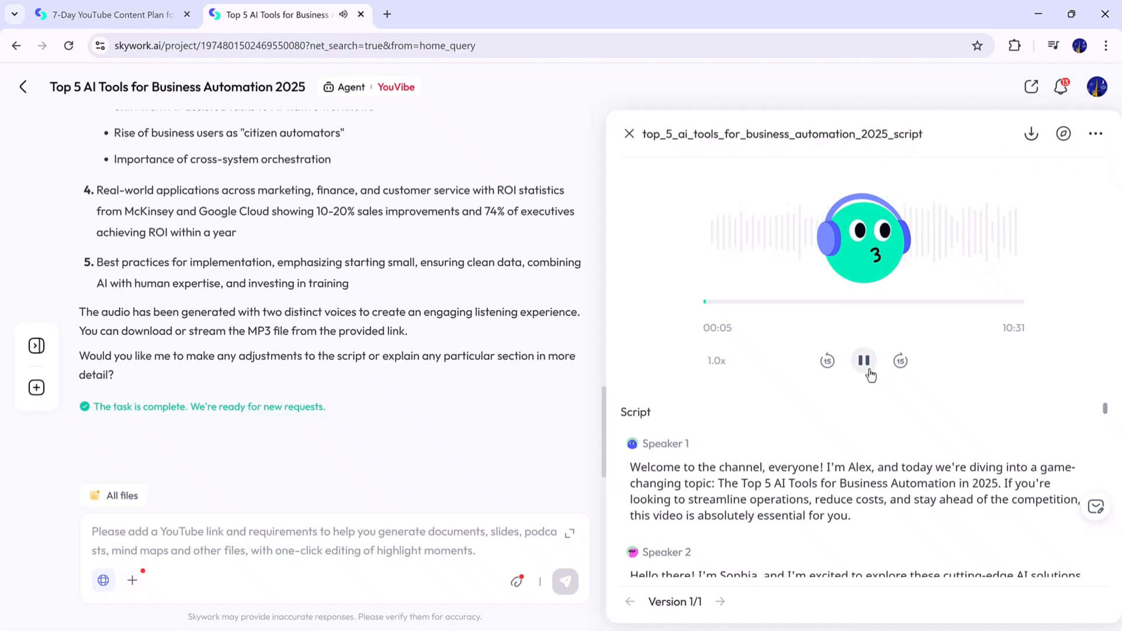
pyautogui.click(869, 370)
# Scroll up the chat and check the script file's more-options menu without choosing anything.
pyautogui.scroll(5, 430, 467)
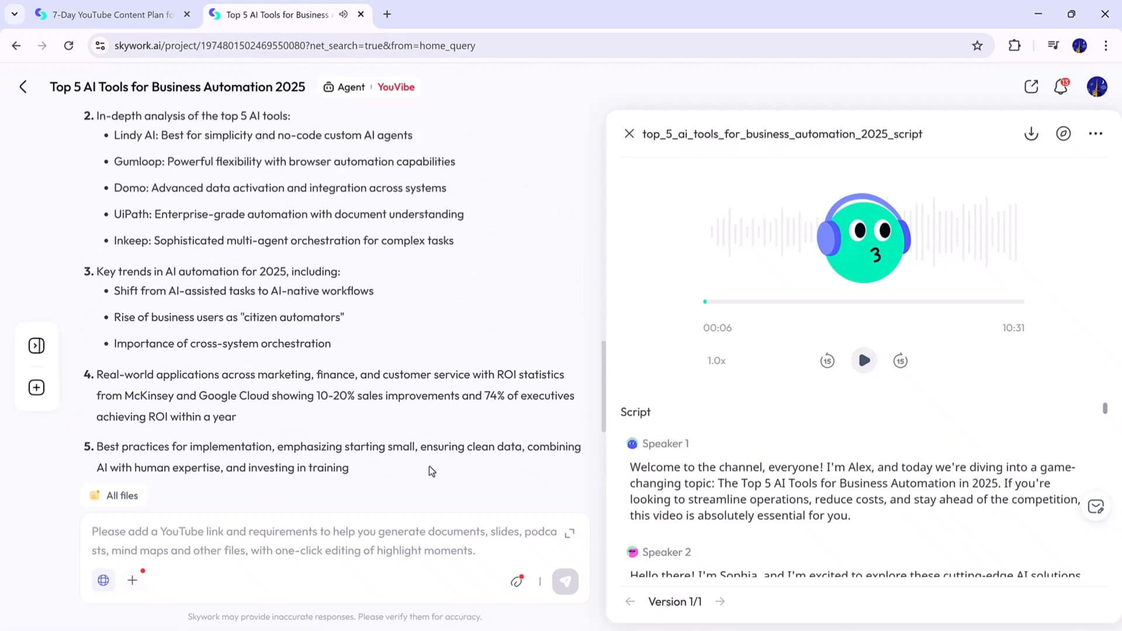
pyautogui.scroll(10, 430, 467)
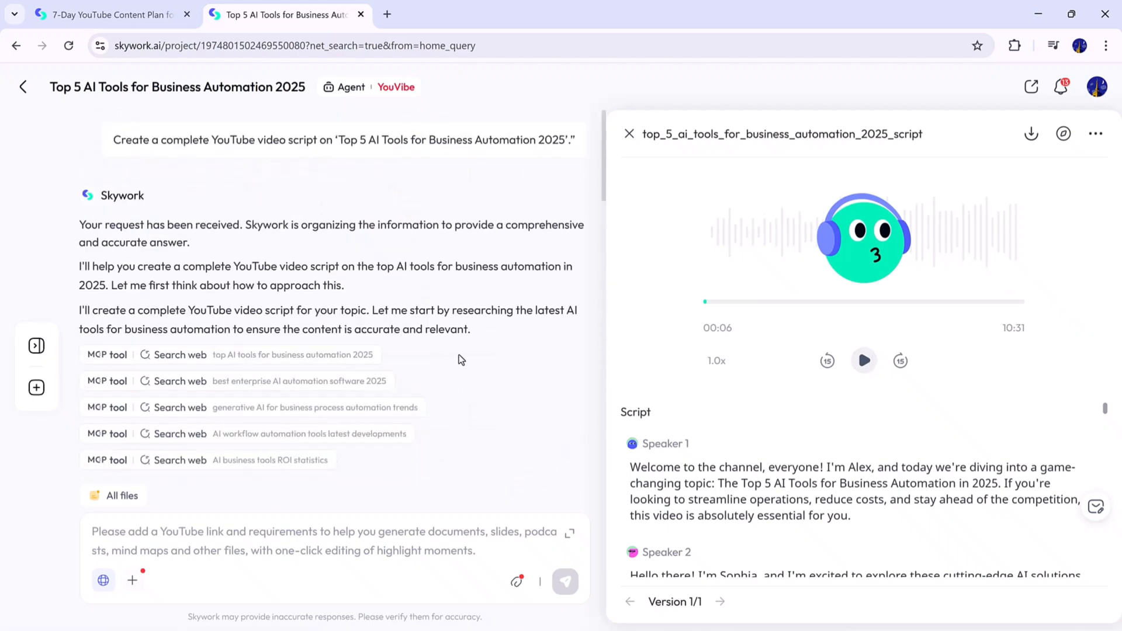
pyautogui.click(1096, 134)
pyautogui.click(977, 132)
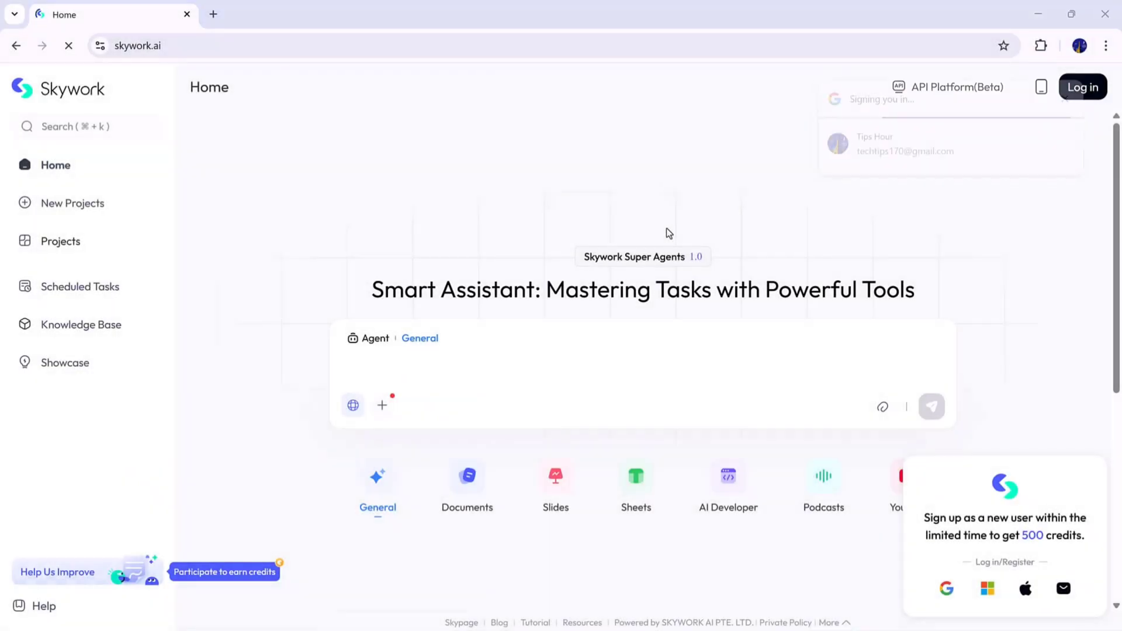
# Browse the Home case gallery, return to the top, and focus the empty General prompt box.
pyautogui.scroll(-4, 669, 233)
pyautogui.scroll(-3, 669, 232)
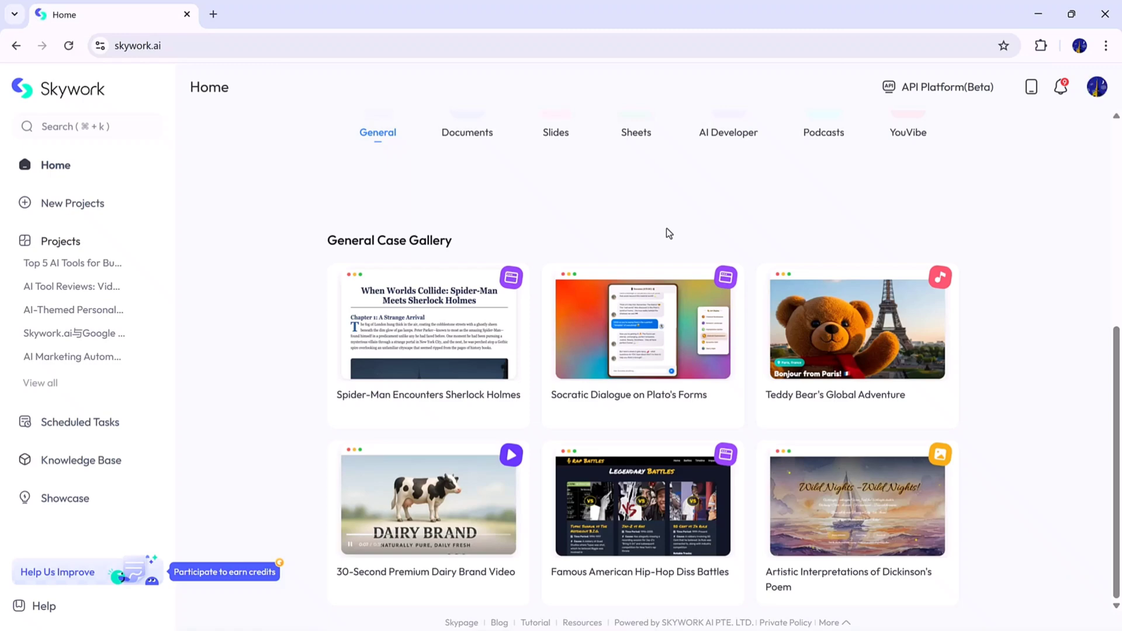
pyautogui.scroll(5, 669, 233)
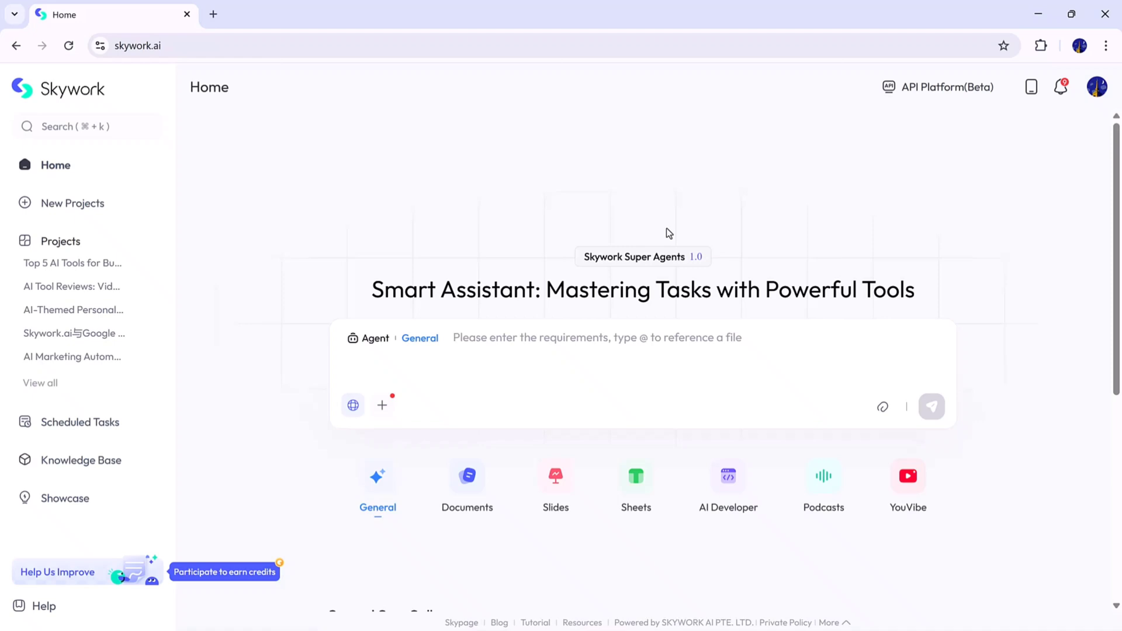
pyautogui.click(493, 377)
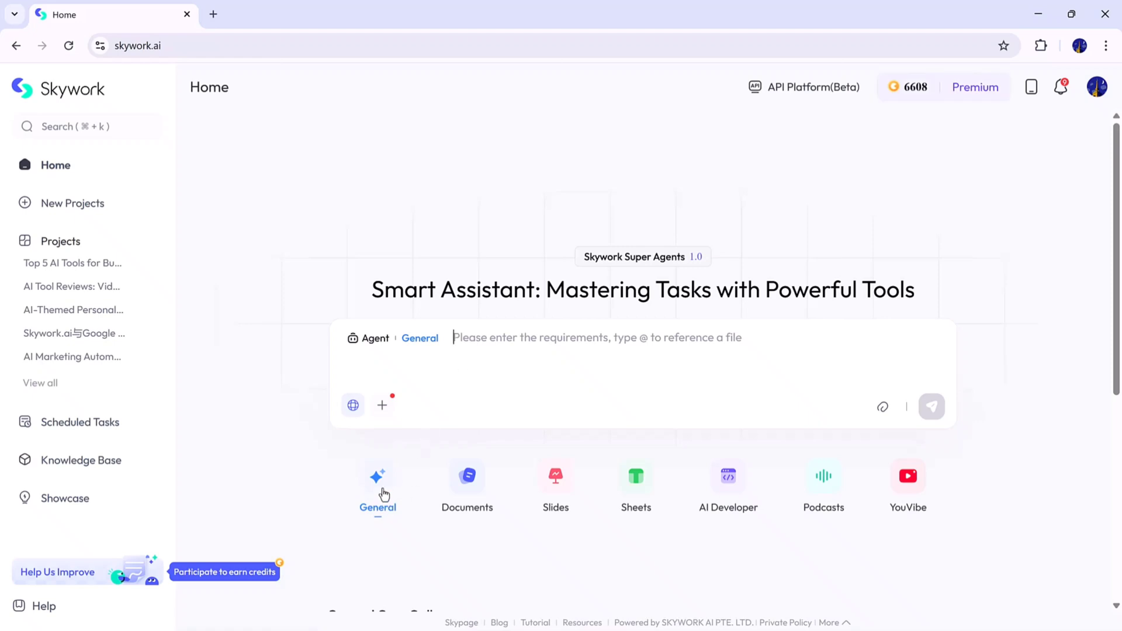